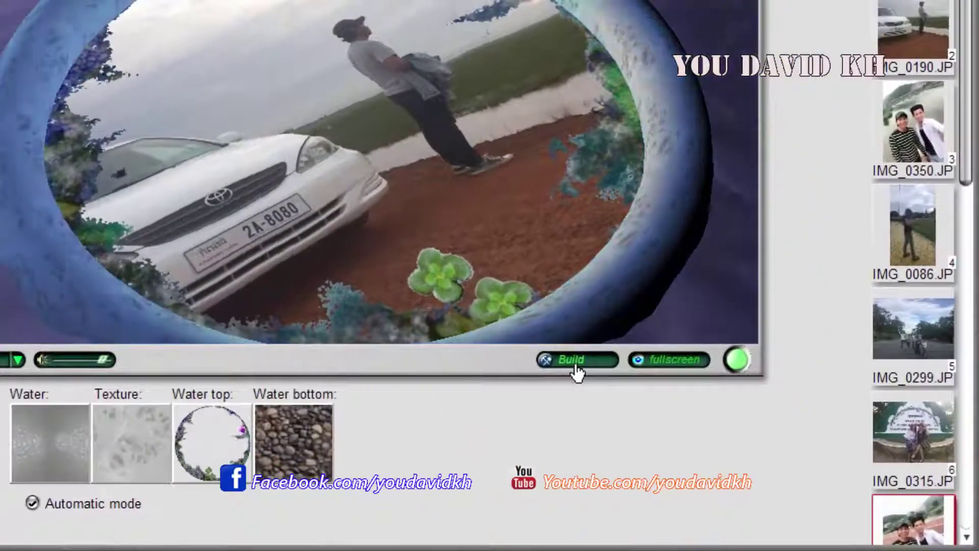
Start building the album presentation and choose c:\My-3D-Album\Album1 as its application folder.
left_click(573, 364)
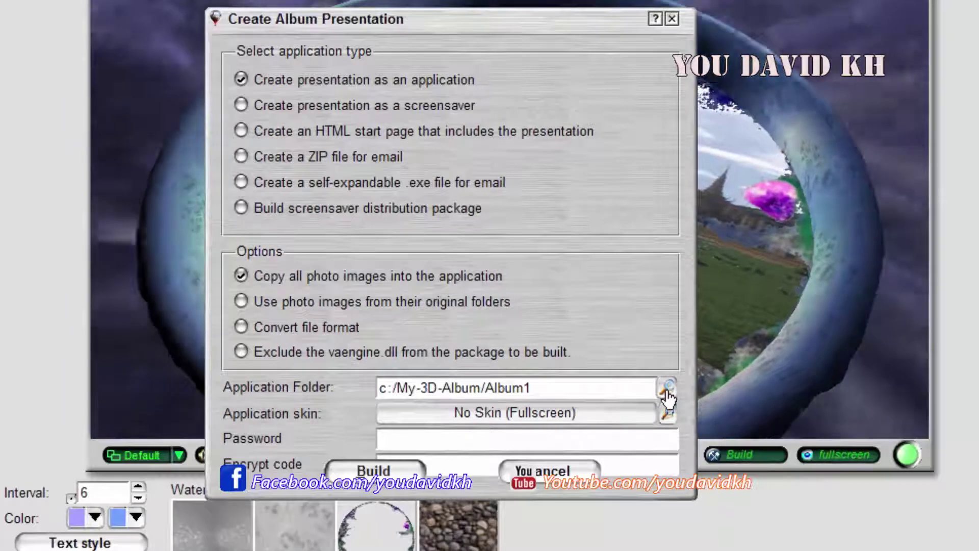
left_click(666, 391)
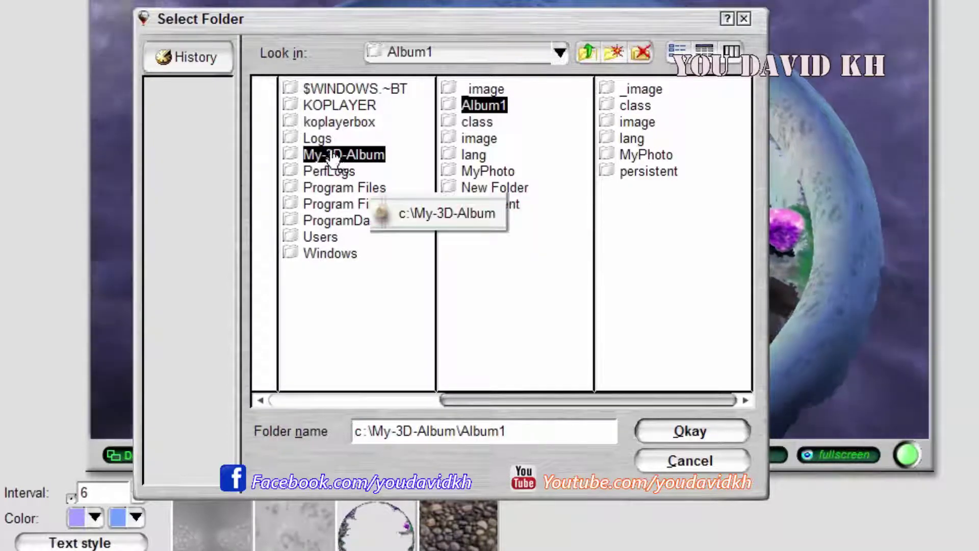
left_click(337, 156)
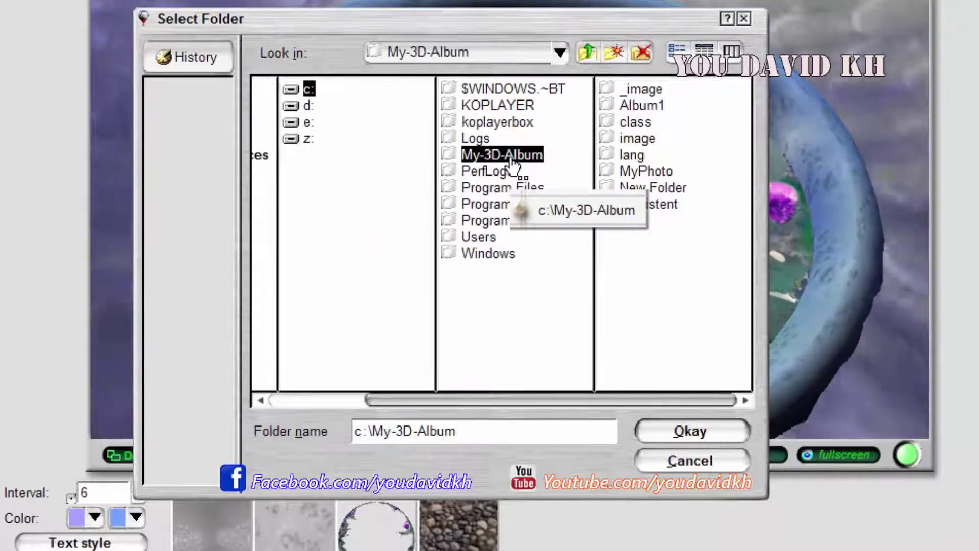
left_click(641, 109)
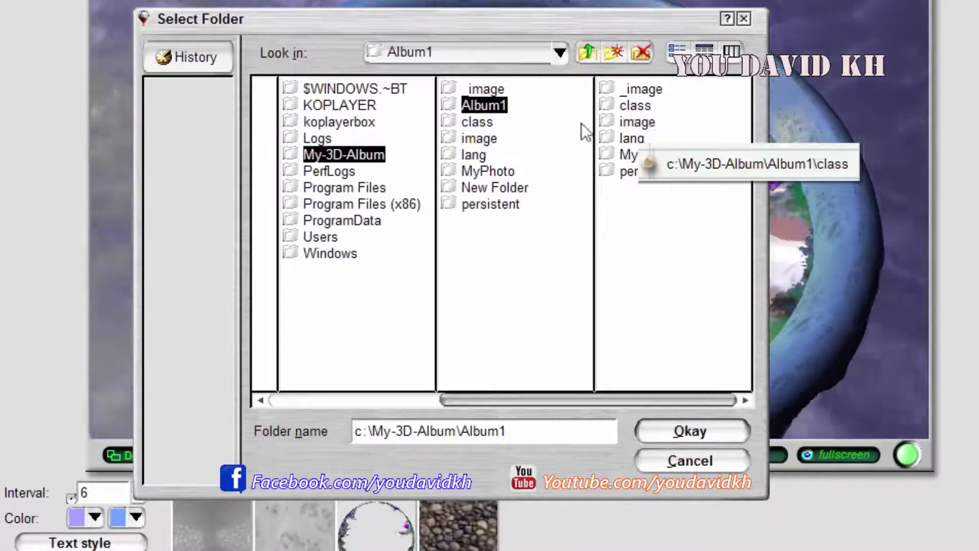
left_click(691, 433)
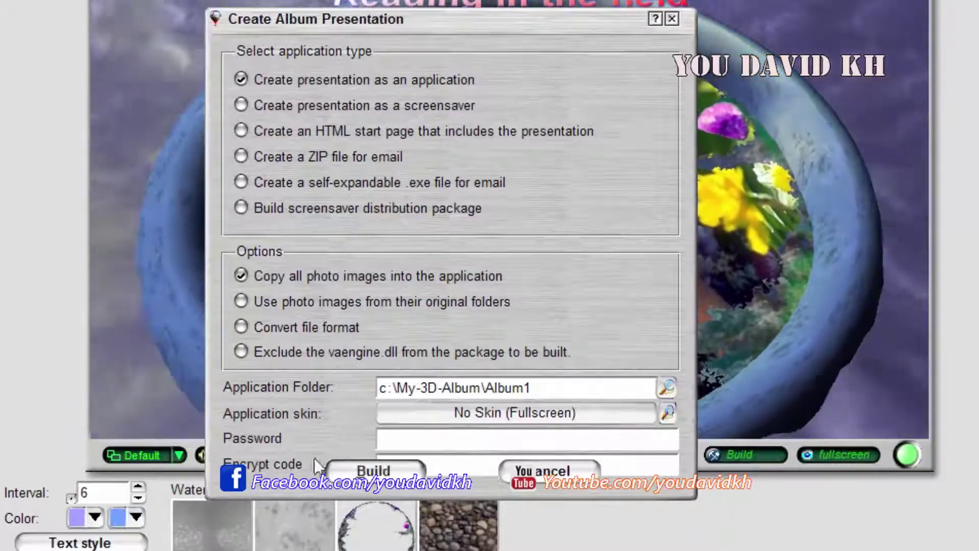
Build the presentation over the existing Album1 folder, replacing all existing files, and decline the desktop shortcut.
left_click(374, 471)
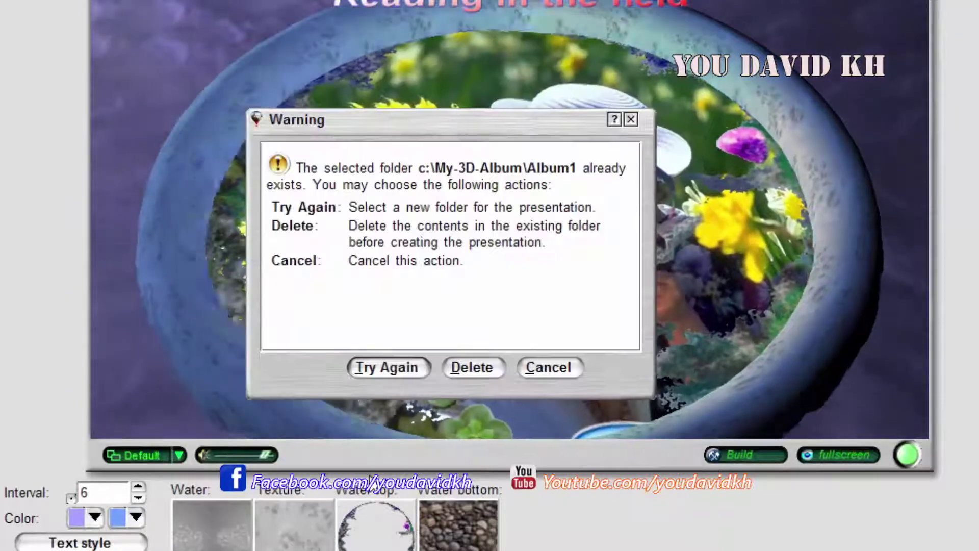
left_click(472, 368)
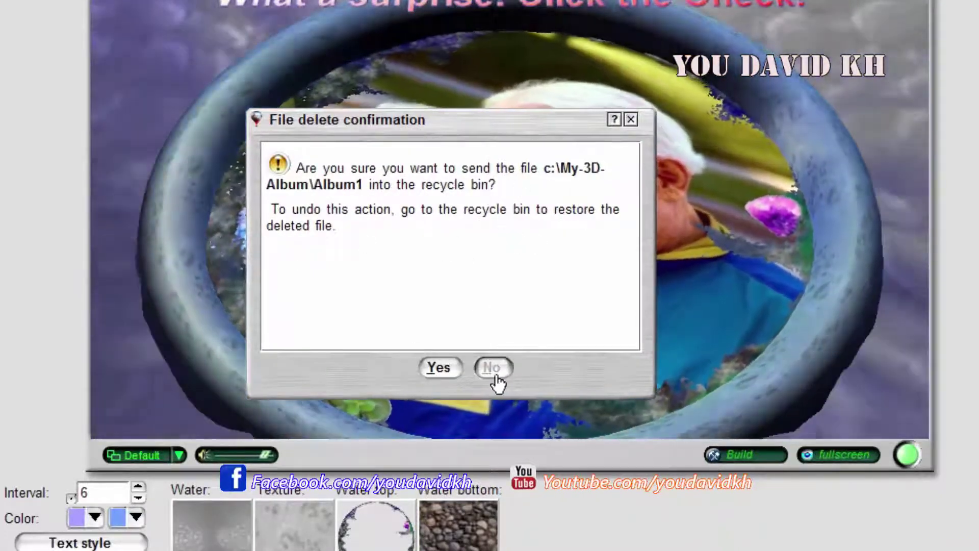
left_click(495, 375)
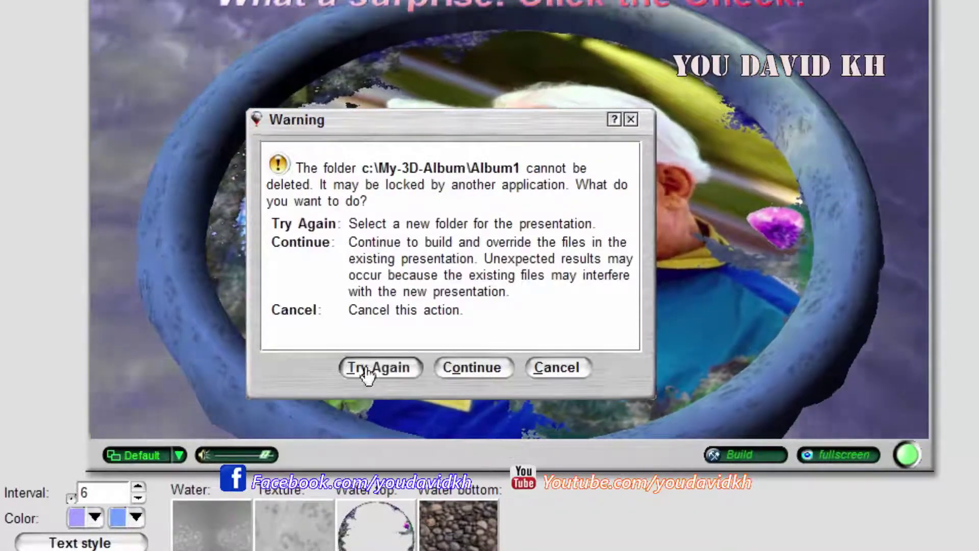
left_click(472, 374)
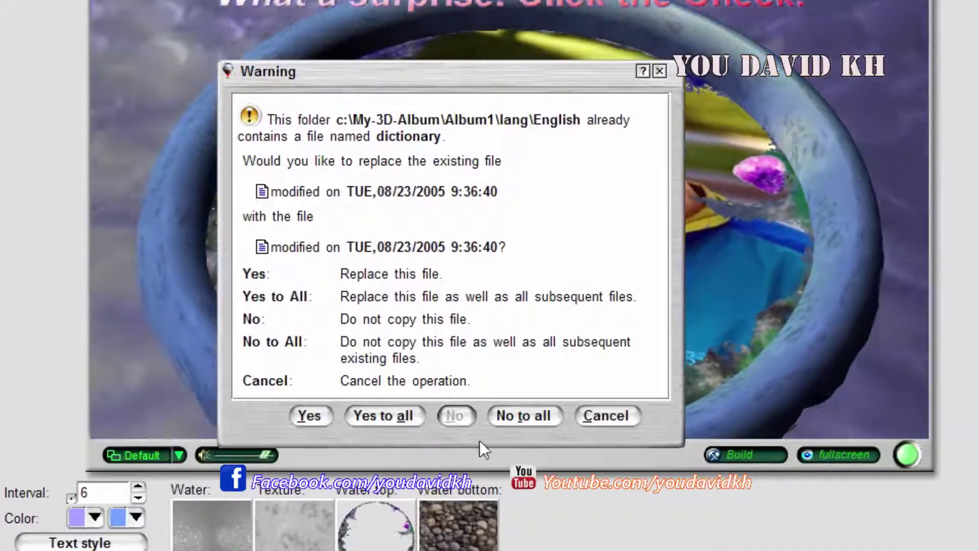
left_click(384, 417)
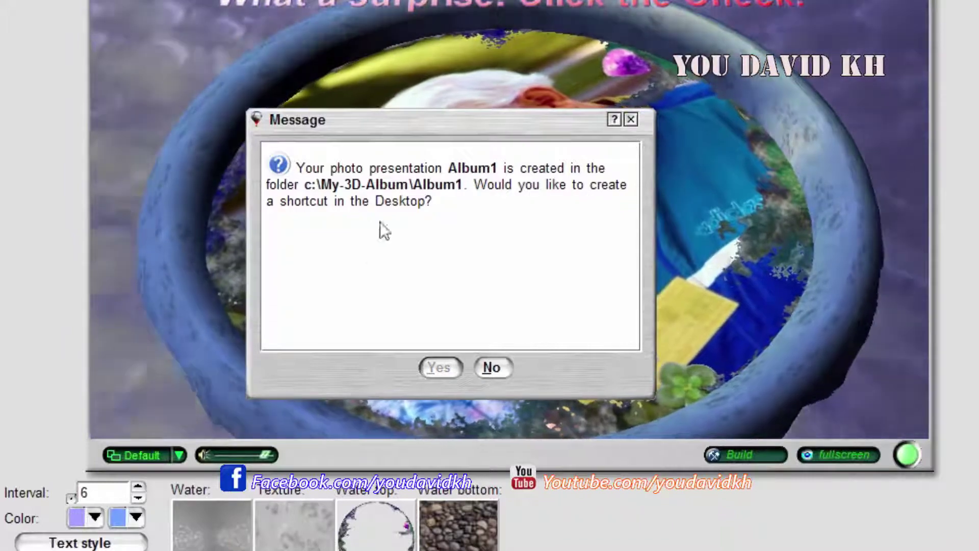
left_click(492, 367)
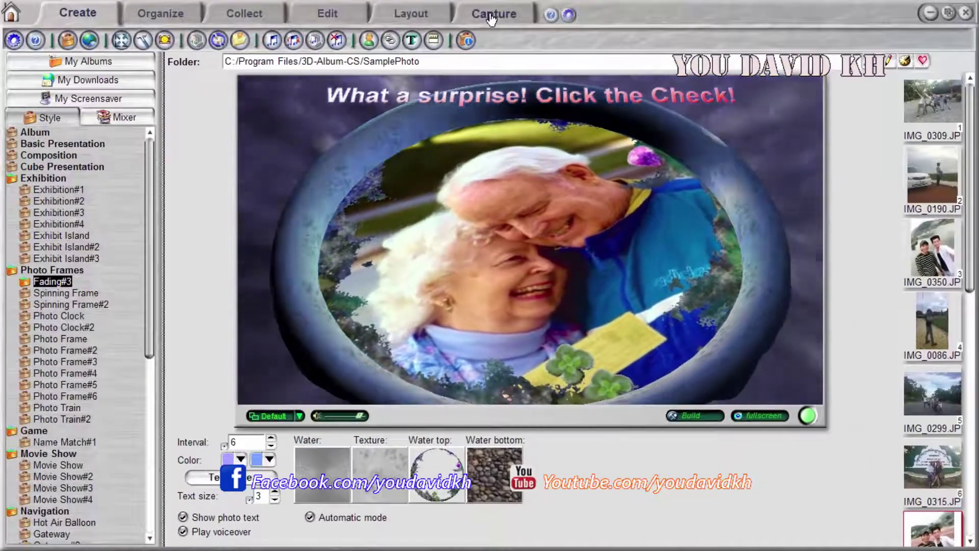
Go to the video capture settings, choose AVI as the movie type and keep Album1.vexe as the source file.
left_click(497, 16)
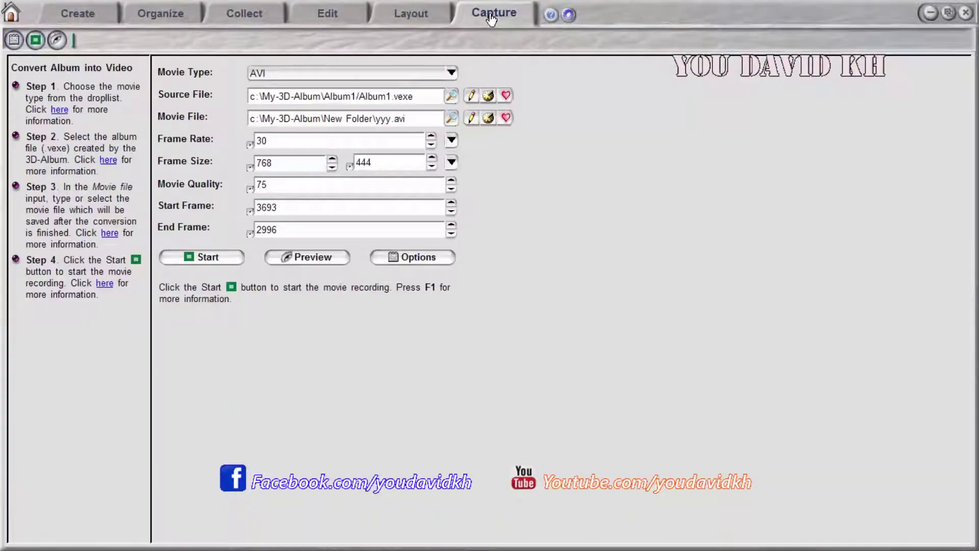
left_click(452, 74)
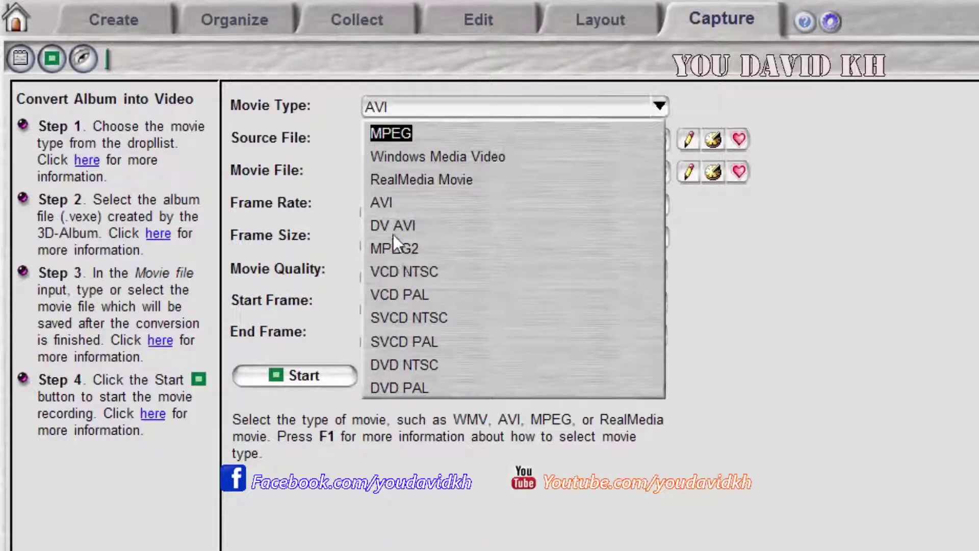
left_click(388, 207)
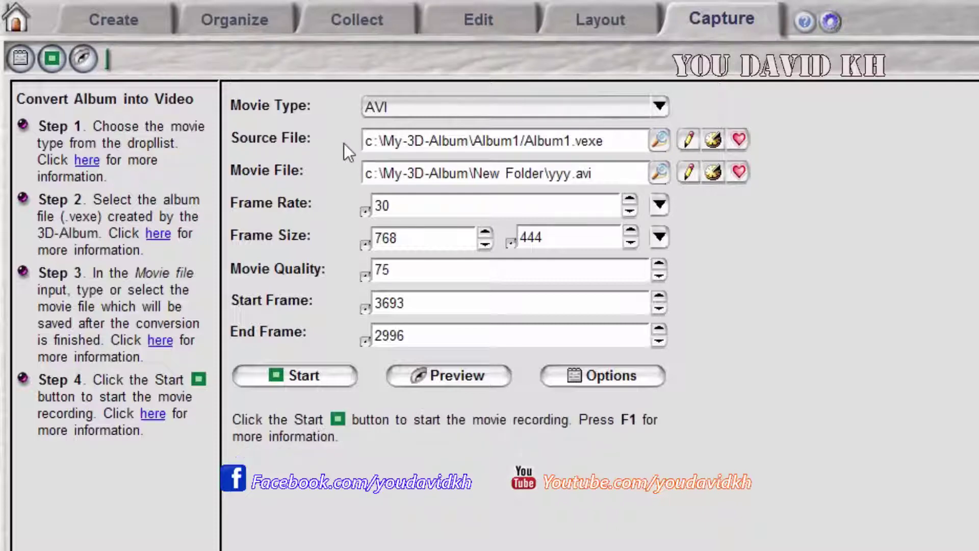
left_click(661, 142)
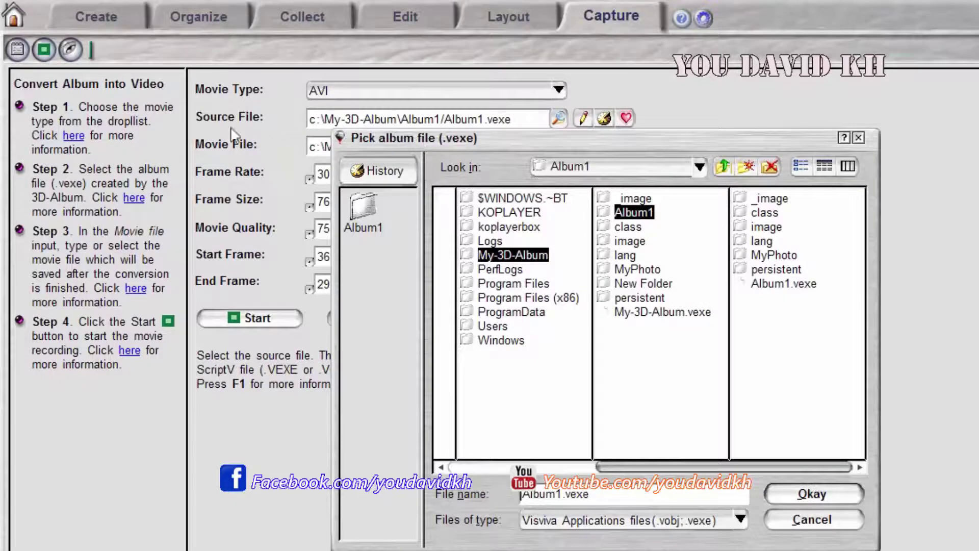
left_click(812, 520)
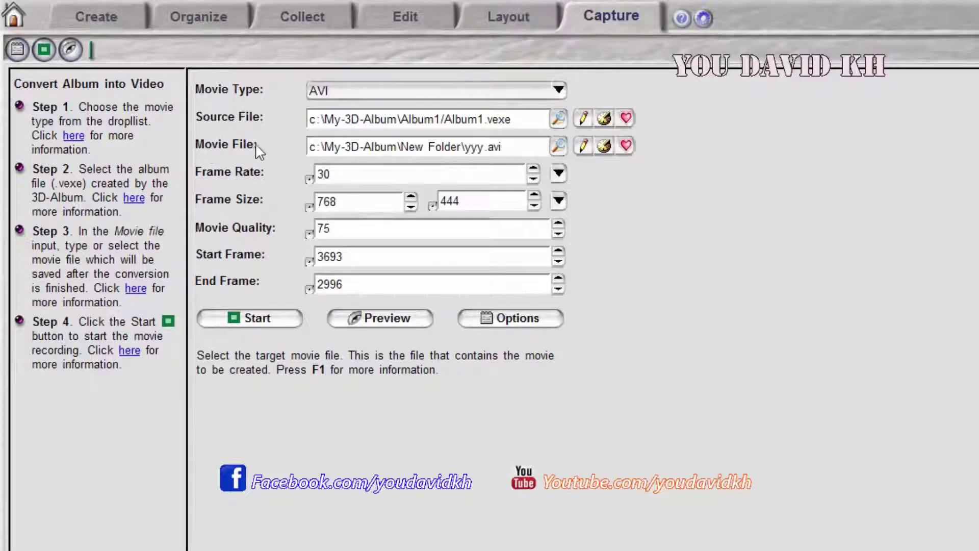
Create a new folder inside c:\My-3D-Album for the output movie and name the movie file yyyy.
left_click(560, 148)
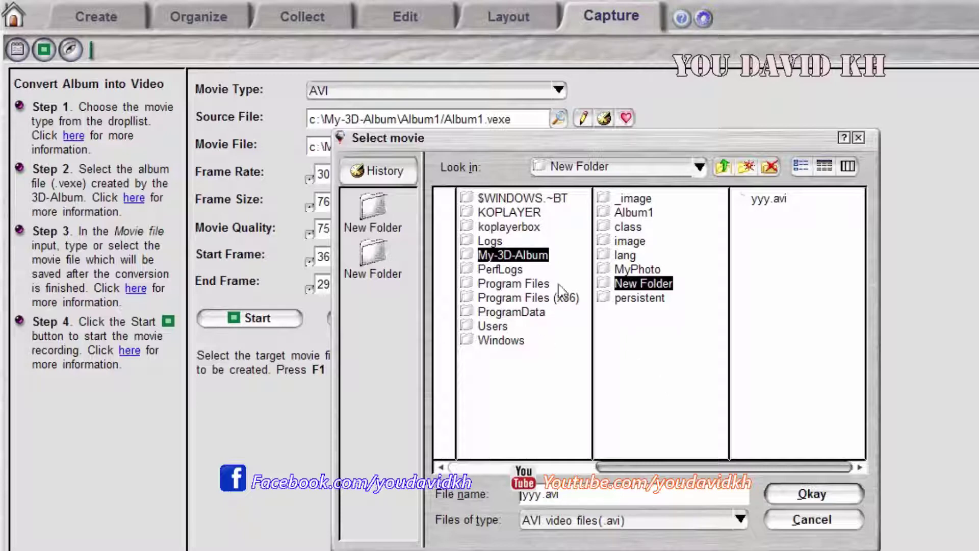
left_click(708, 170)
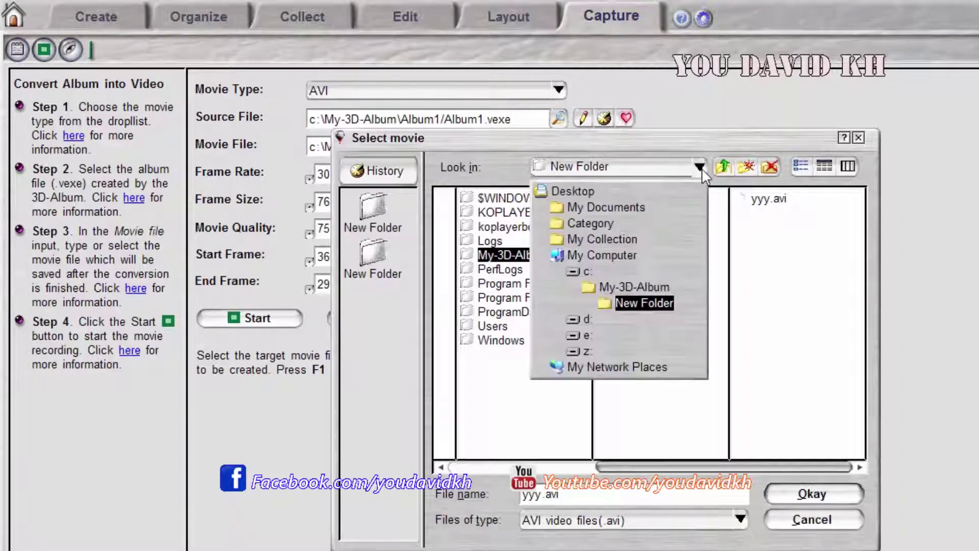
left_click(592, 257)
left_click(592, 200)
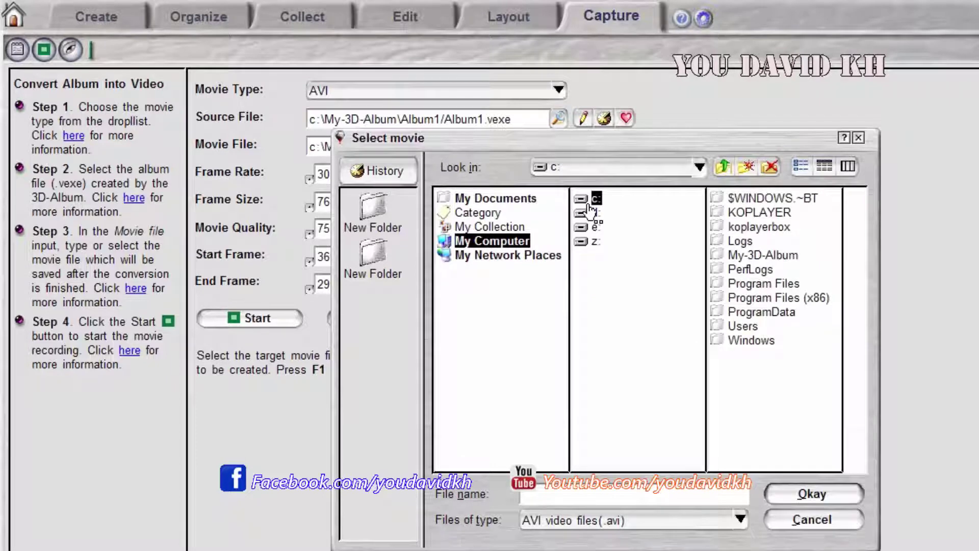
left_click(771, 258)
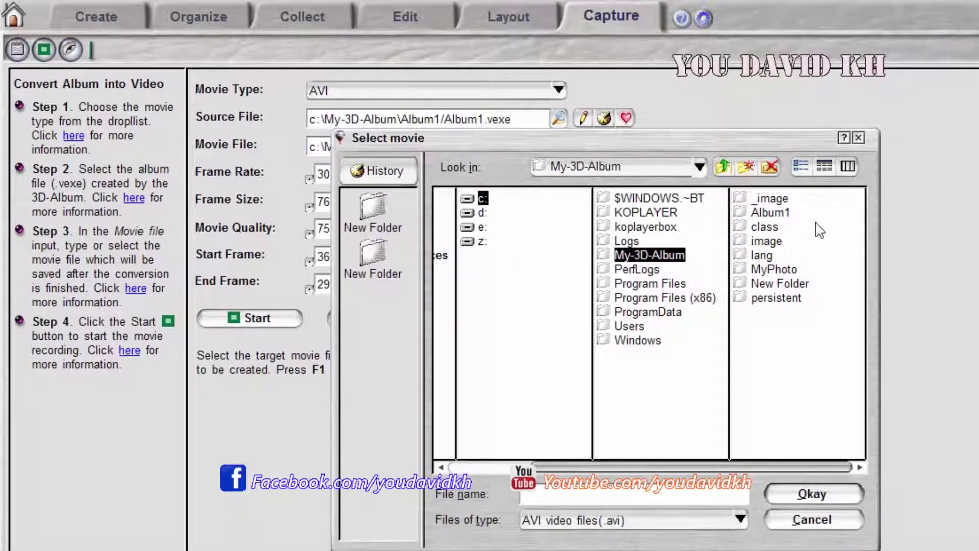
left_click(746, 168)
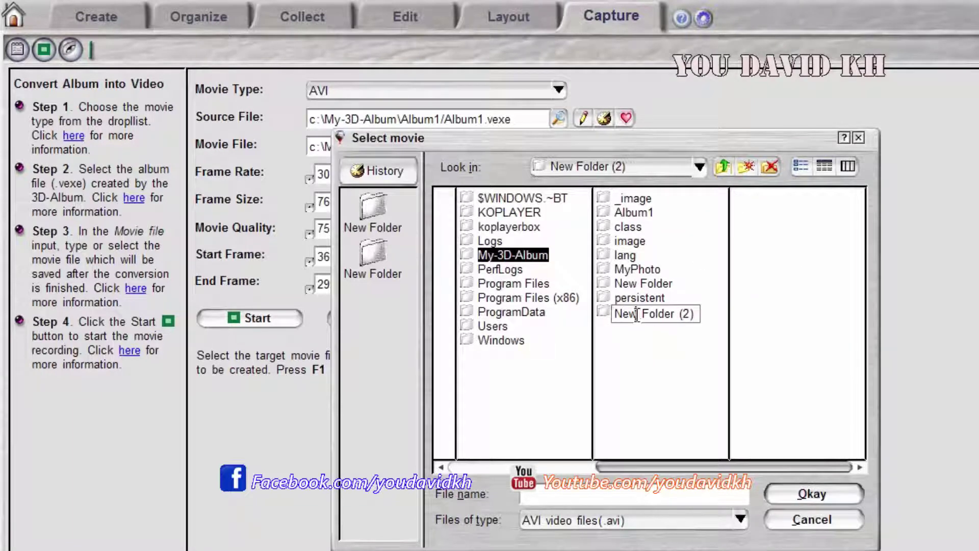
left_click(565, 499)
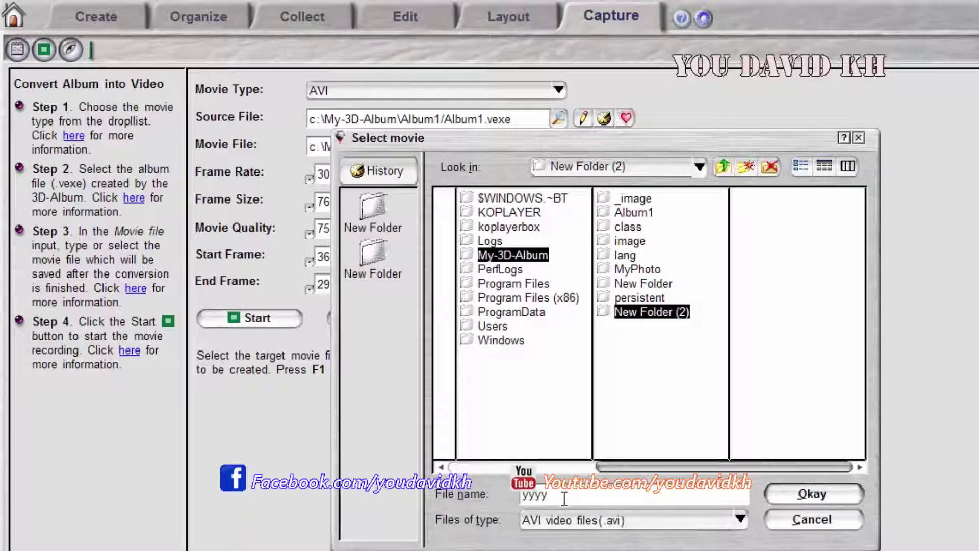
Set the output movie's file type to All video files and accept the file selection.
left_click(740, 519)
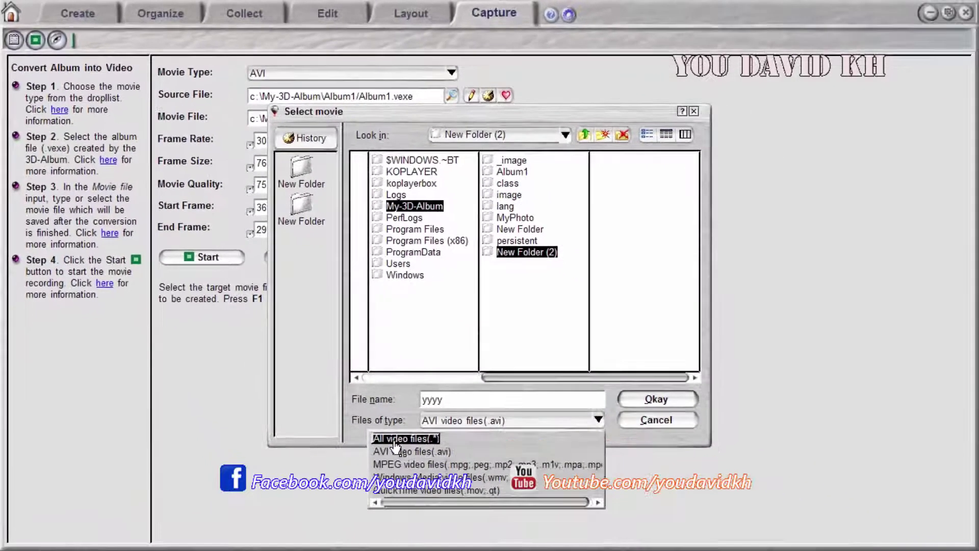
left_click(505, 543)
left_click(598, 420)
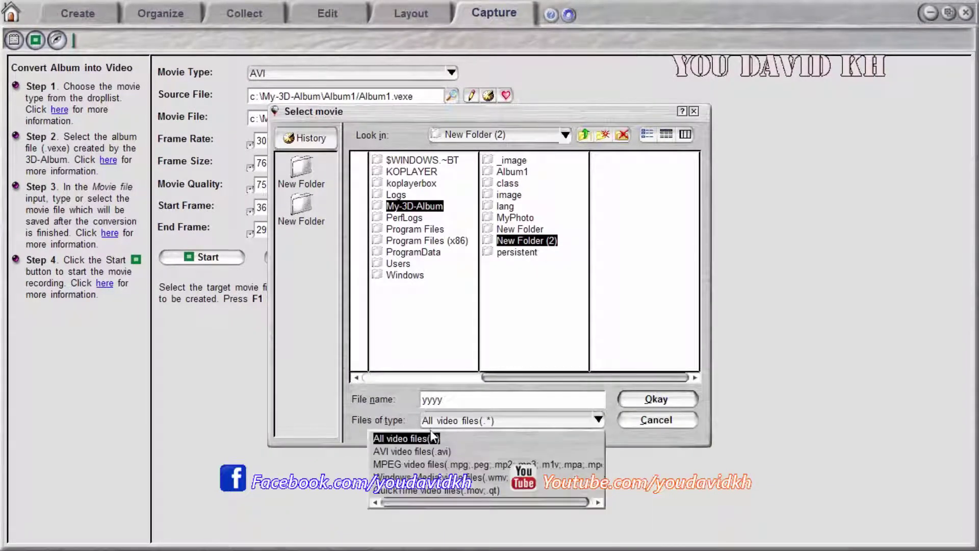
left_click(421, 437)
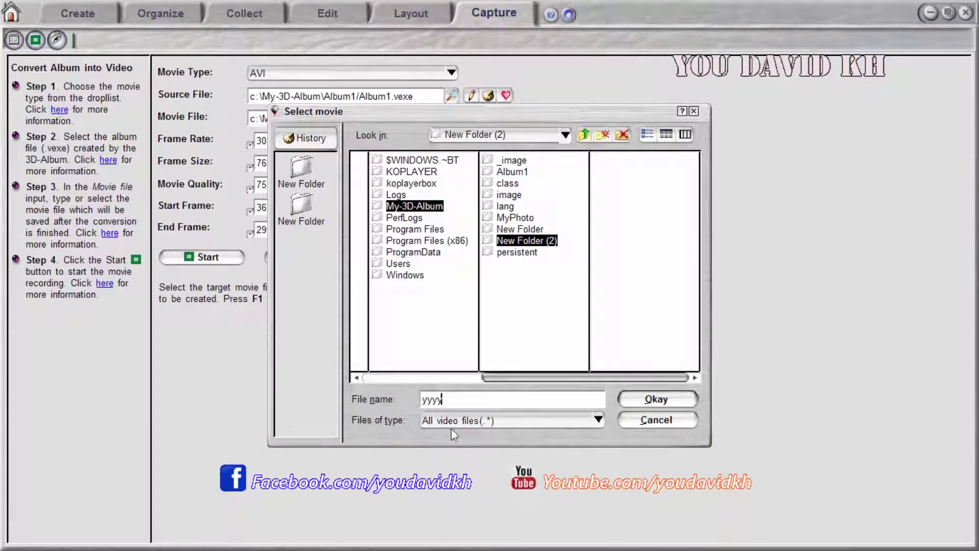
left_click(644, 404)
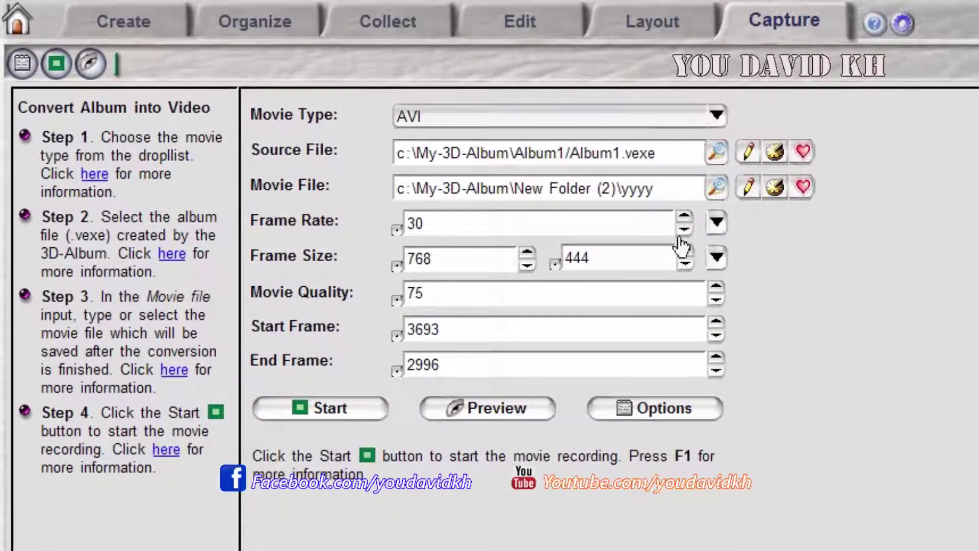
Set the movie's frame rate to 30 FPS and its frame width to 769.
left_click(715, 223)
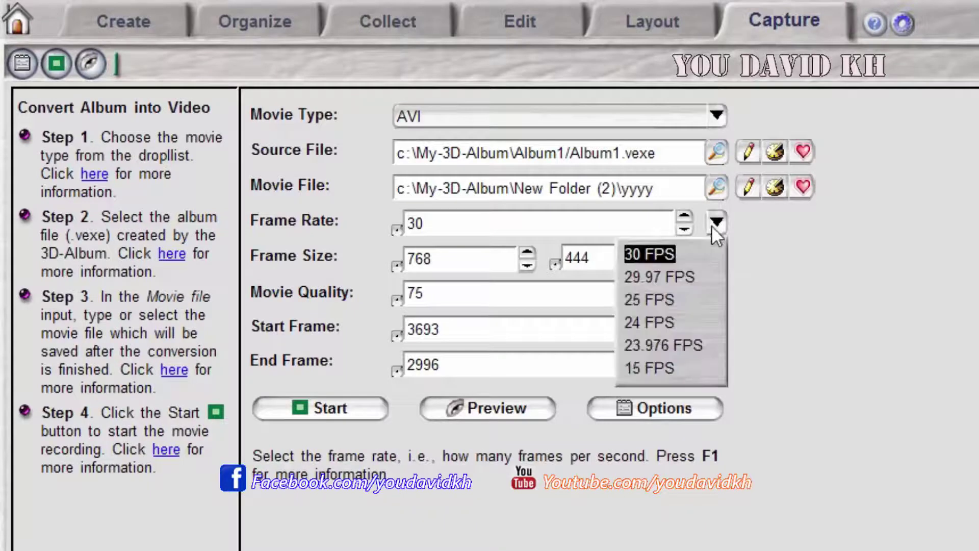
left_click(648, 257)
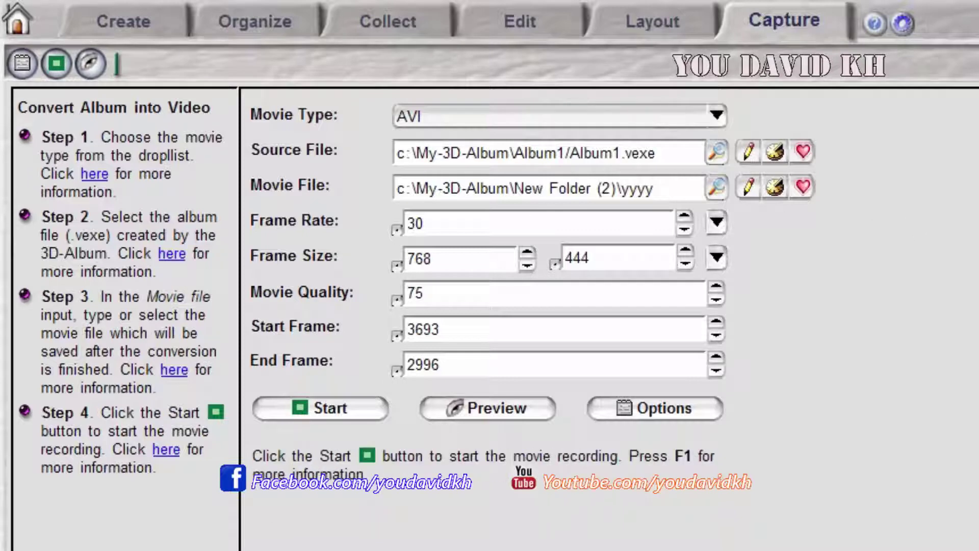
left_click(527, 253)
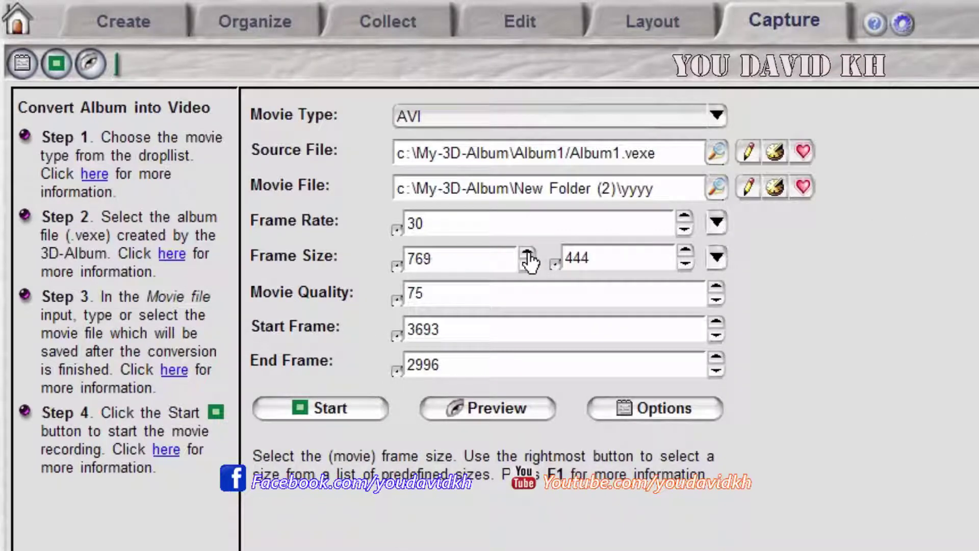
left_click(527, 253)
left_click(527, 266)
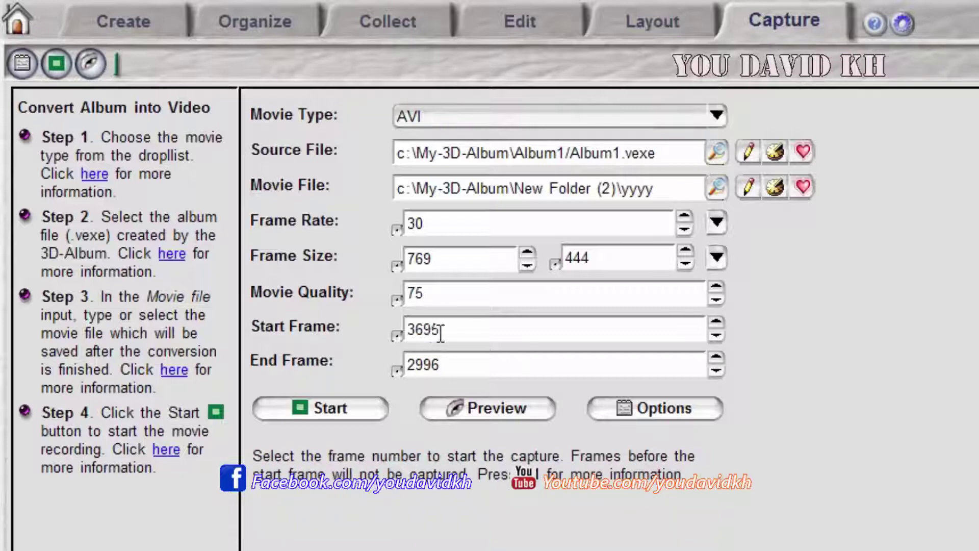
Set the movie's start frame to 3488 and its end frame to 3576.
left_click(716, 358)
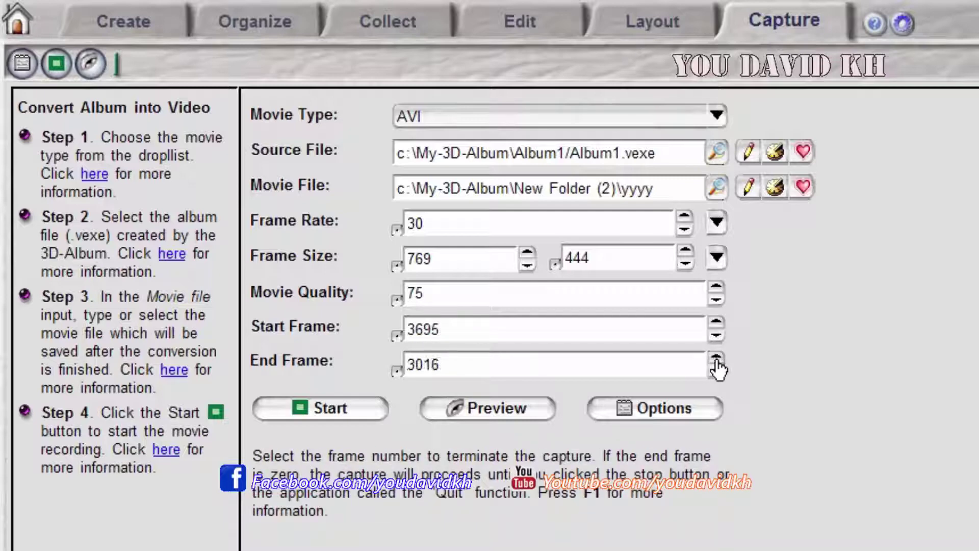
left_click(716, 357)
left_click(716, 357)
left_click(716, 336)
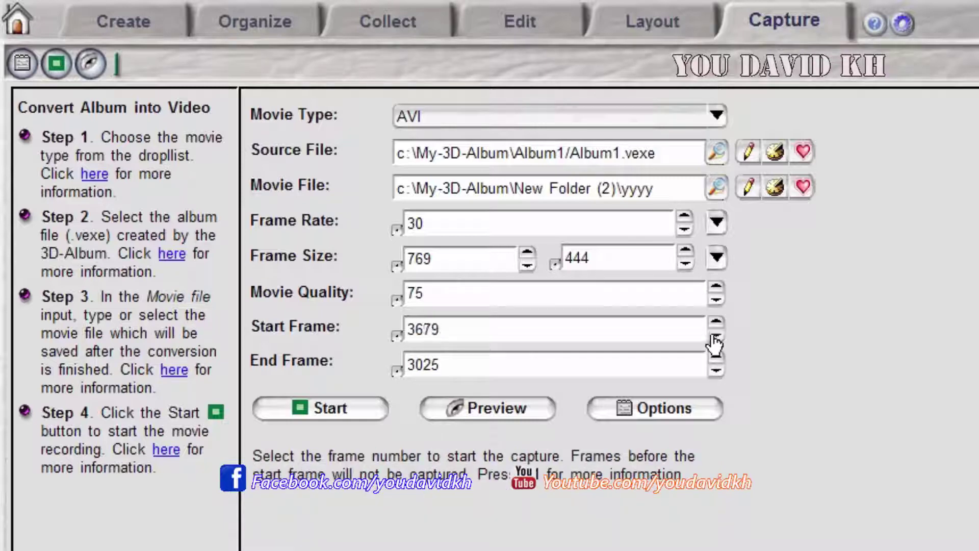
left_click(716, 337)
left_click(716, 338)
left_click(716, 338)
left_click(716, 337)
left_click(716, 360)
left_click(716, 358)
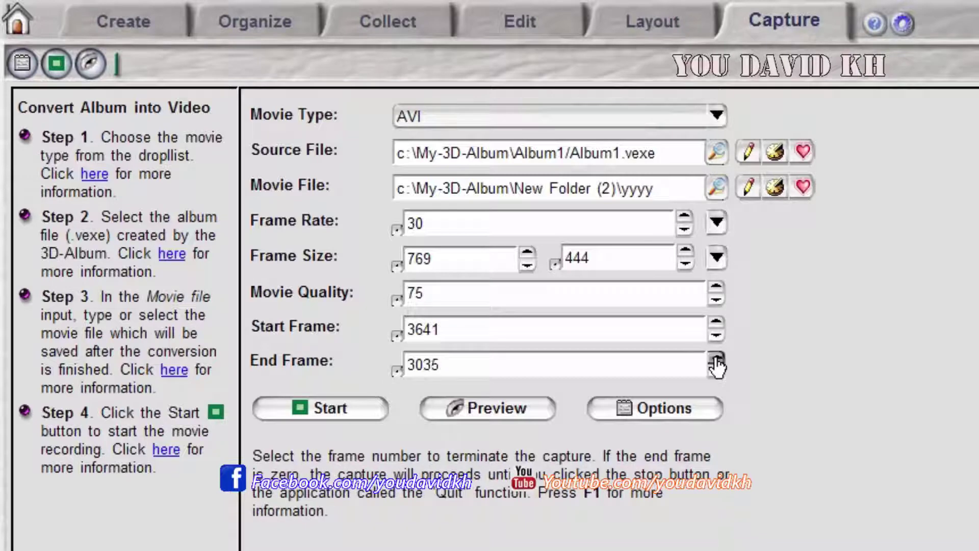
left_click_drag(716, 363, 716, 364)
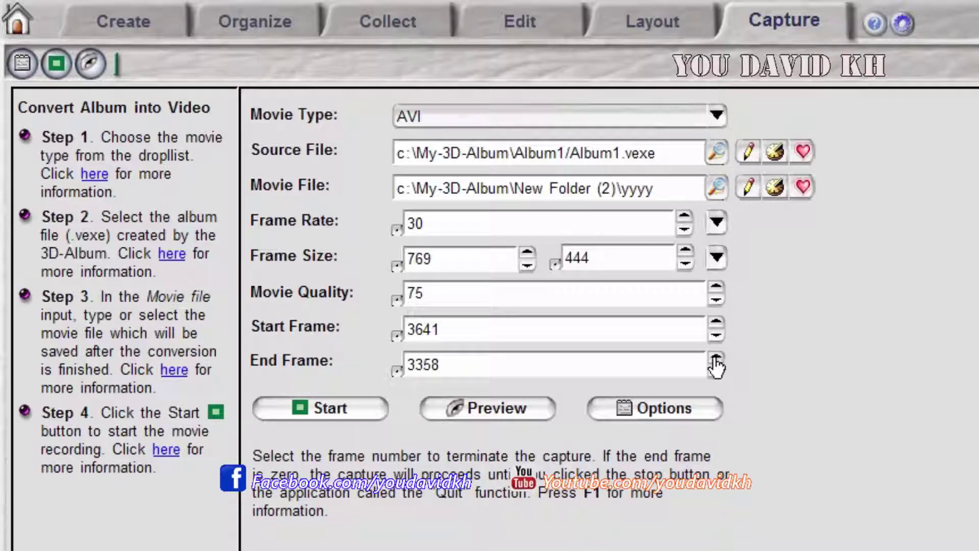
left_click(716, 359)
left_click_drag(716, 364, 716, 337)
left_click(717, 337)
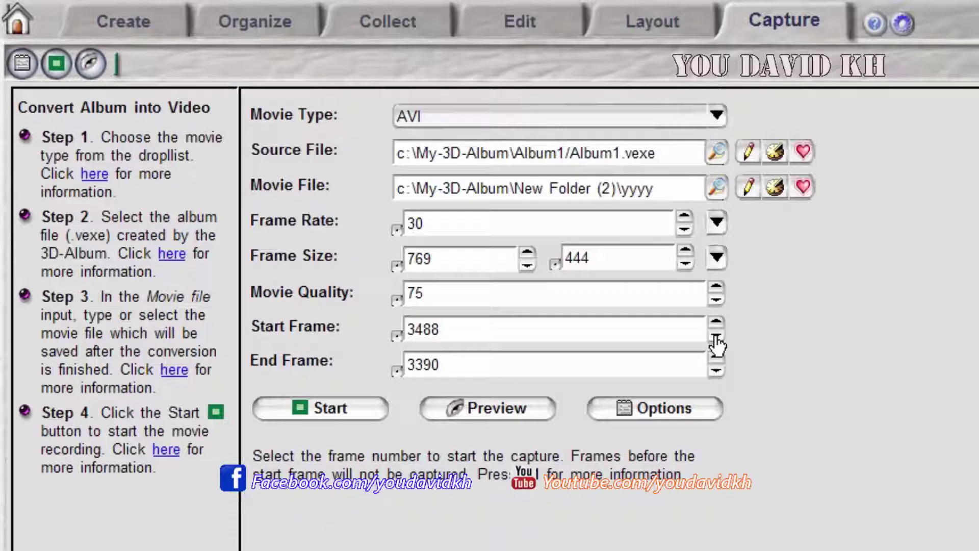
left_click(716, 358)
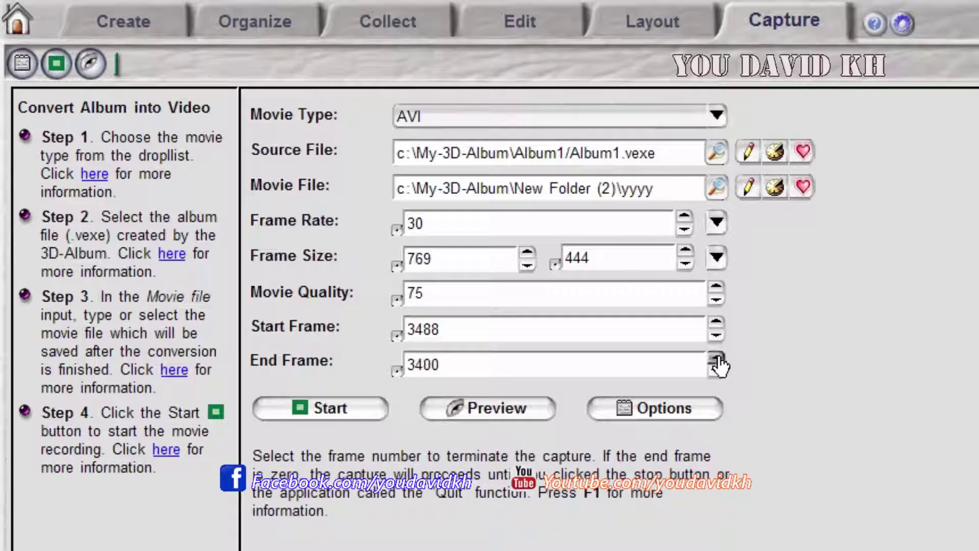
left_click_drag(716, 359, 716, 358)
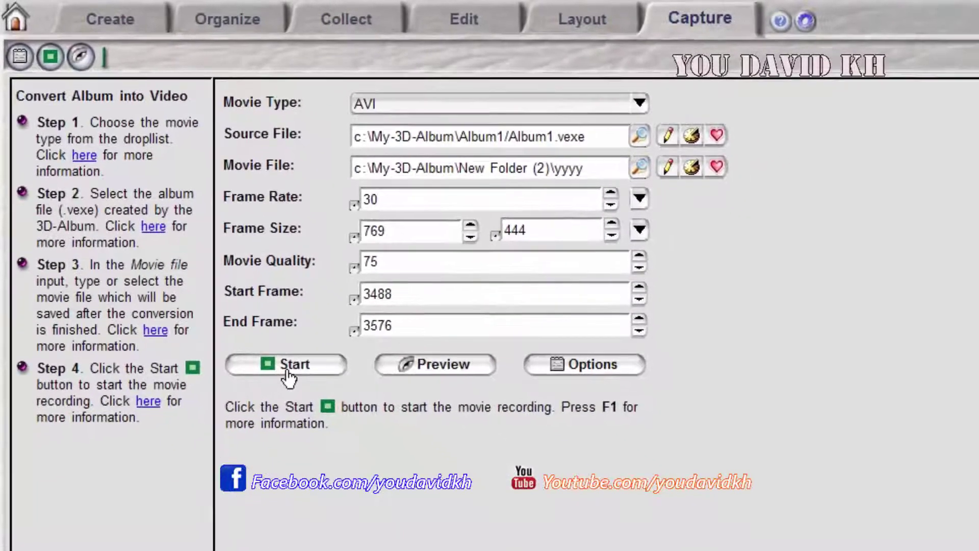
Start the movie recording with the Microsoft Video 1 compressor at a compression quality of 100.
left_click(321, 408)
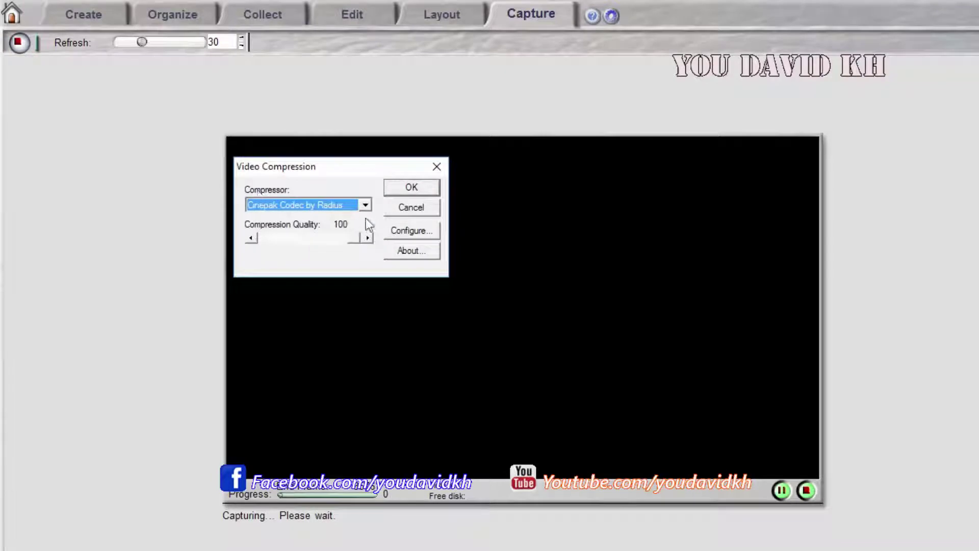
left_click(365, 206)
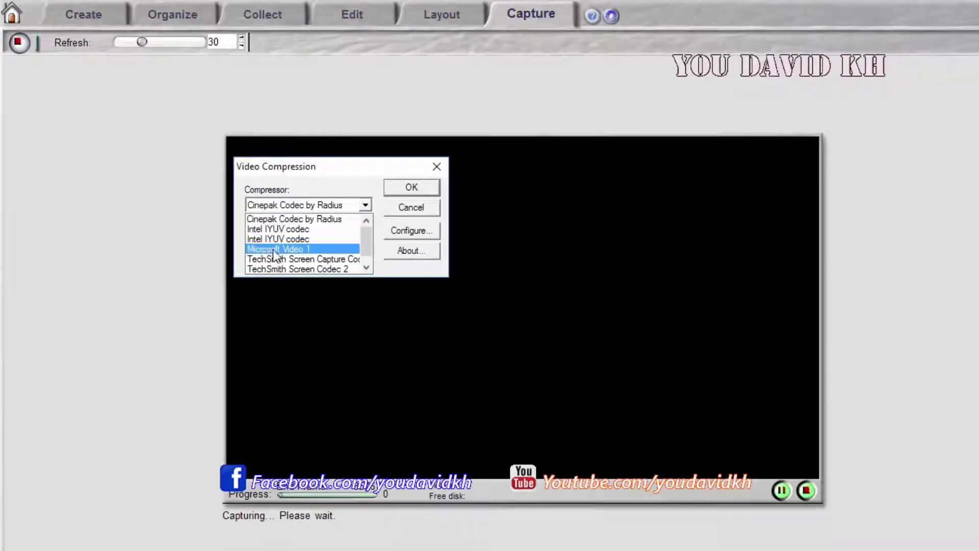
left_click(302, 251)
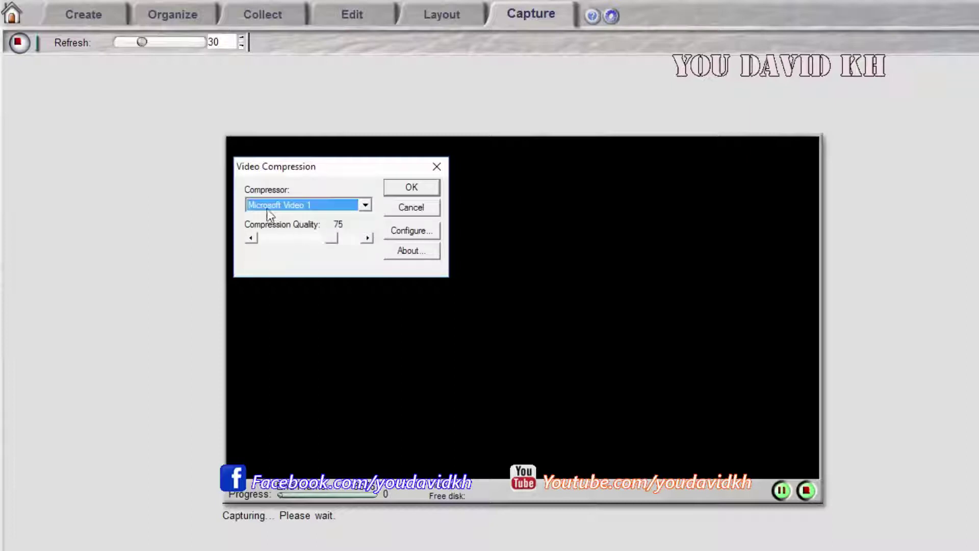
left_click_drag(334, 242, 362, 244)
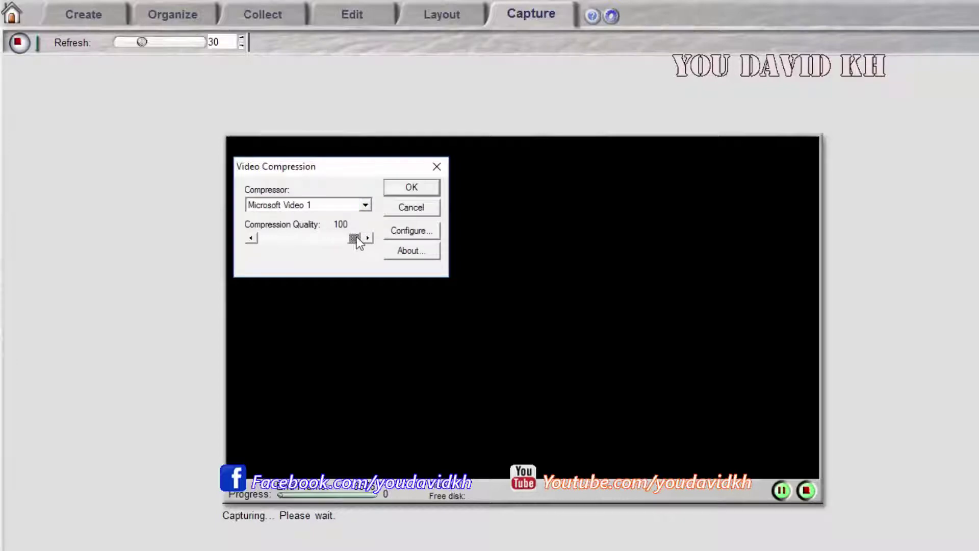
left_click(406, 190)
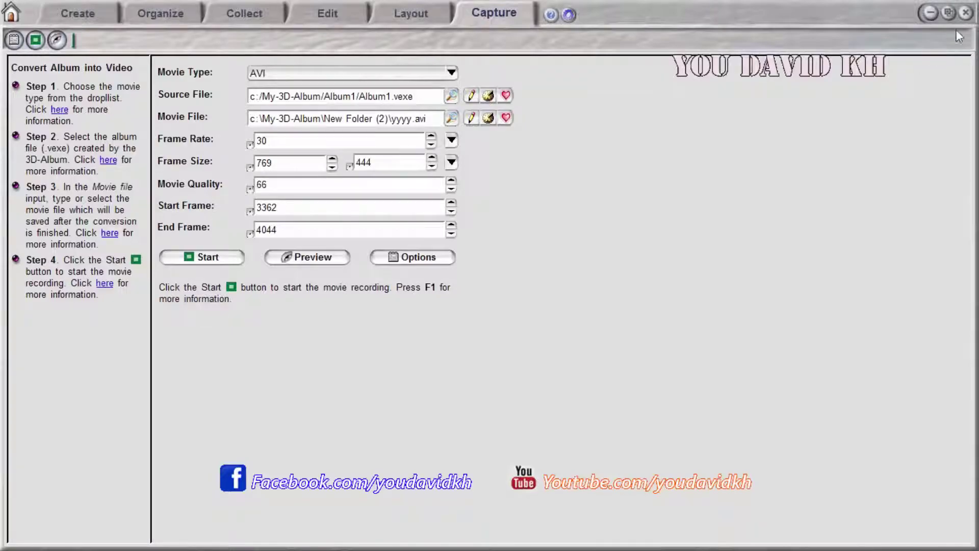
Close the album program and open New Folder (2) inside C:\My-3D-Album in File Explorer.
left_click(966, 15)
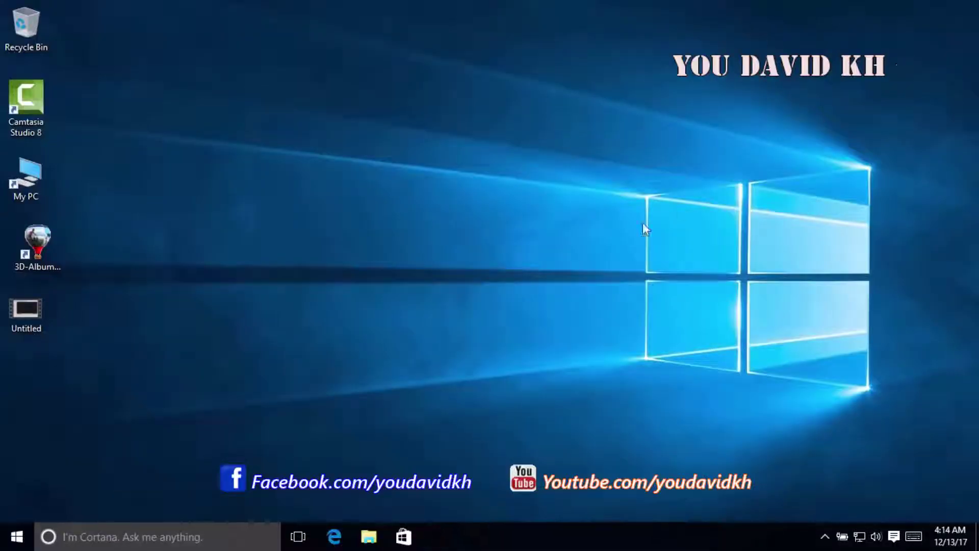
double_click(31, 173)
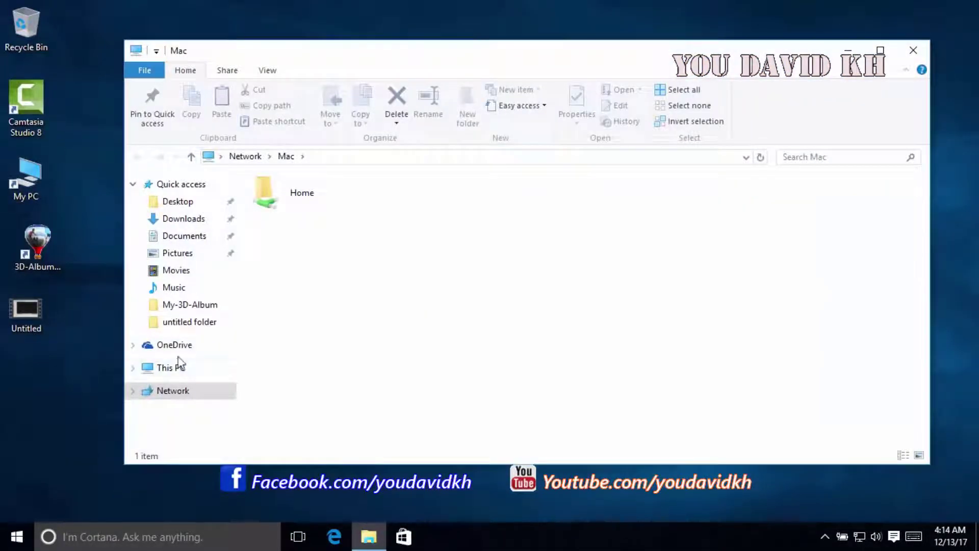
left_click(167, 372)
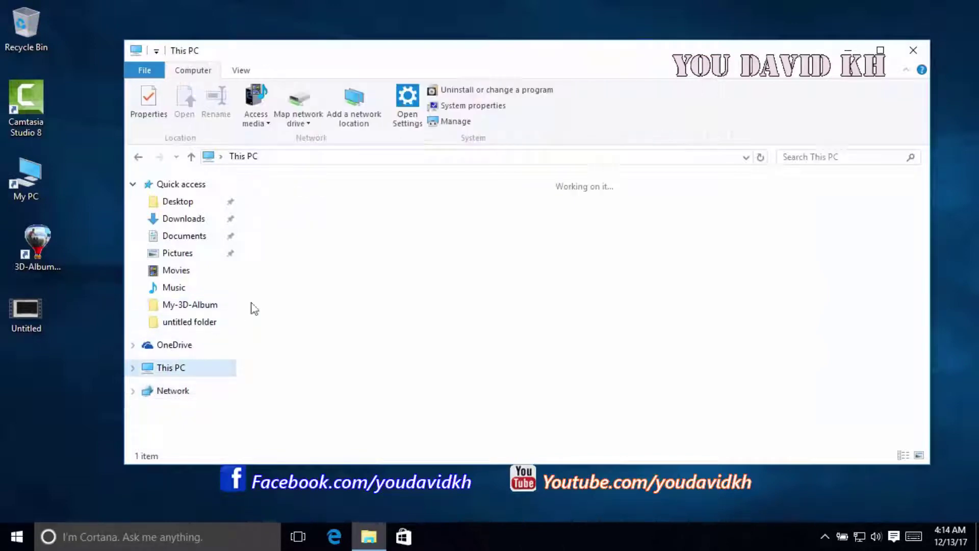
double_click(316, 309)
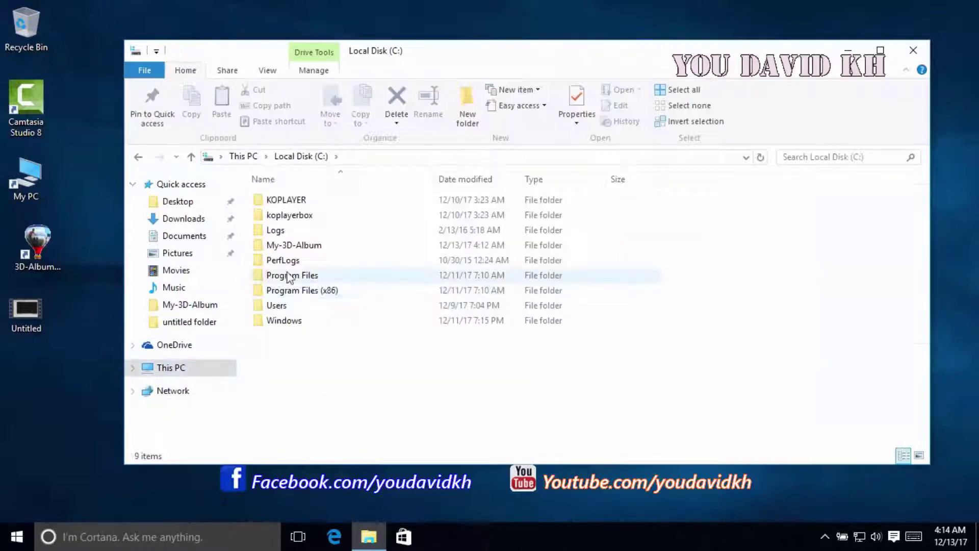
double_click(289, 246)
double_click(262, 288)
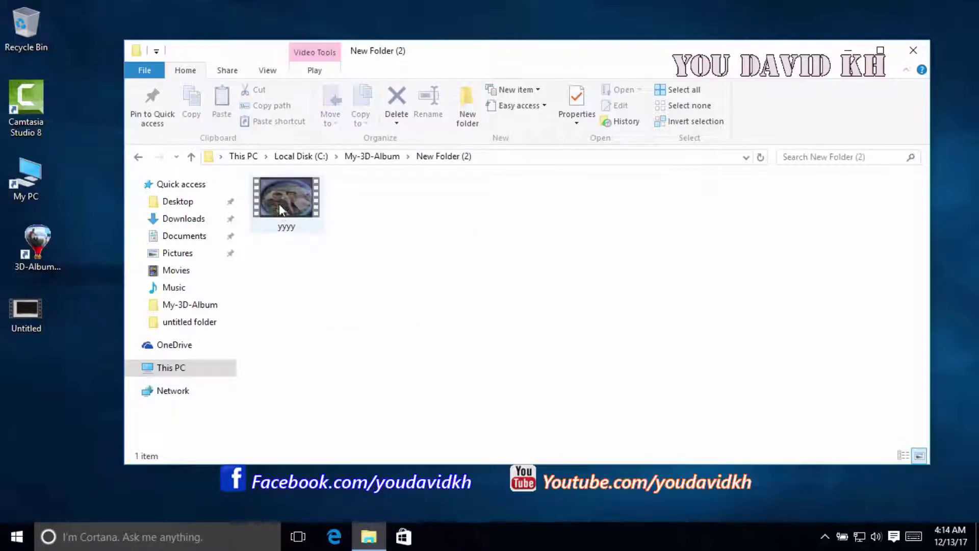
Copy the yyyy video to the desktop, close the folder and place the file in the desktop's upper middle area.
left_click_drag(279, 208, 941, 127)
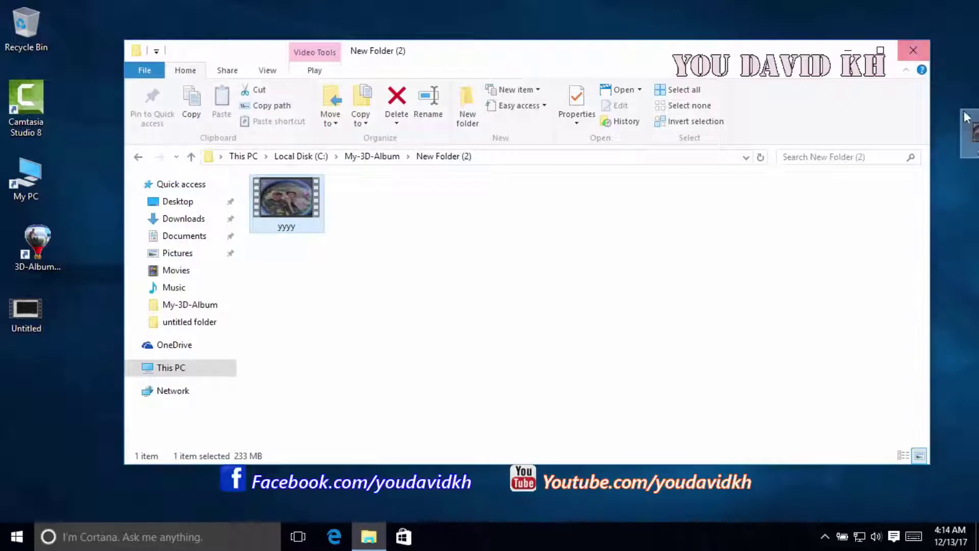
left_click(914, 50)
left_click_drag(970, 127, 314, 149)
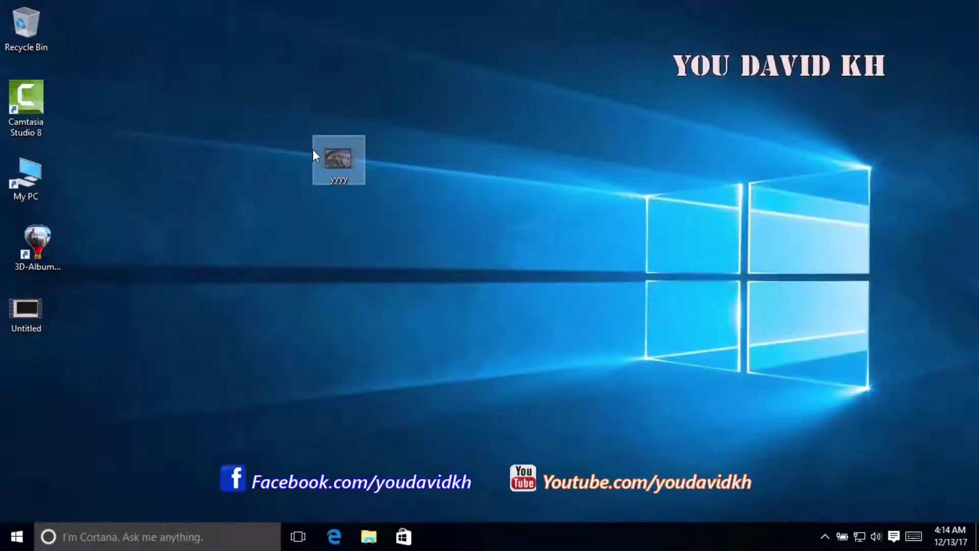
Play the yyyy video from the desktop in Windows Media Player, then close the player.
right_click(329, 158)
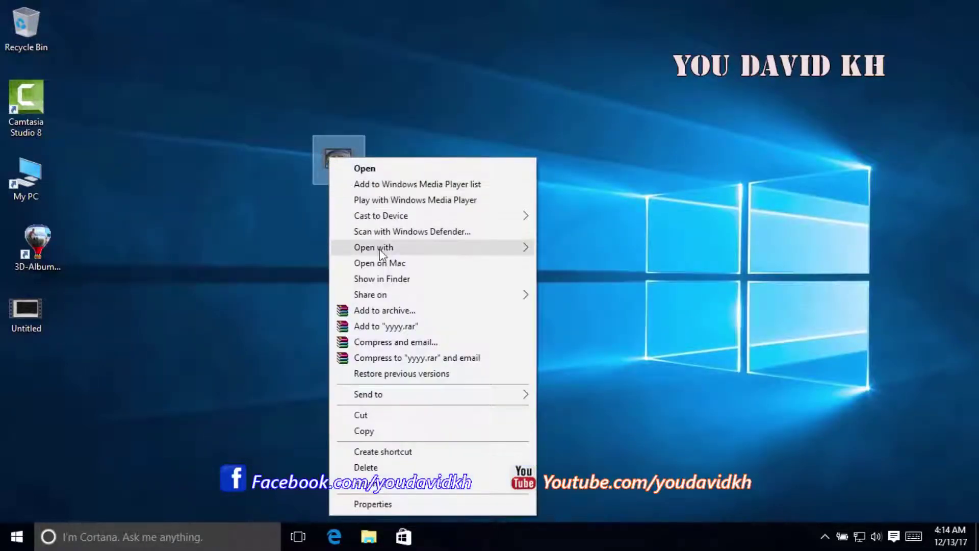
mouse_move(381, 251)
left_click(570, 294)
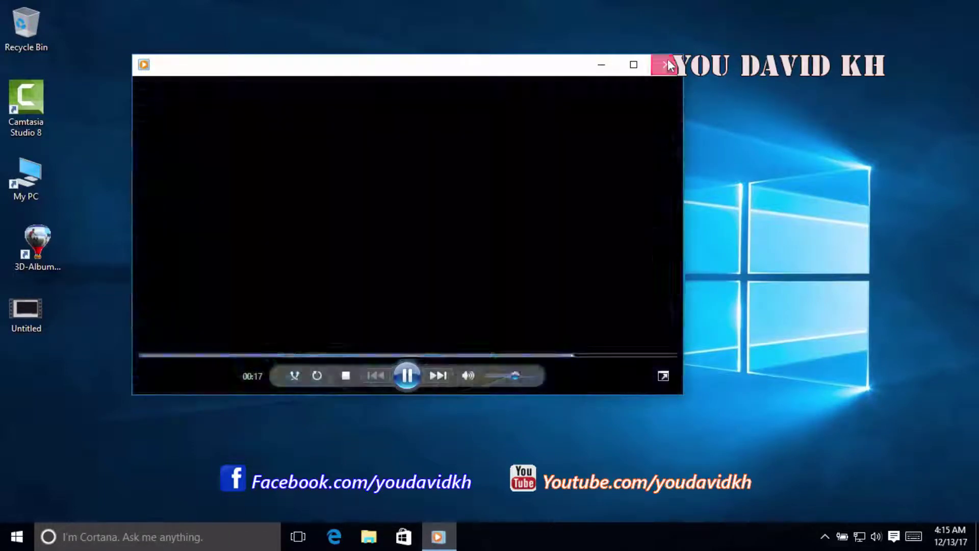
left_click(665, 64)
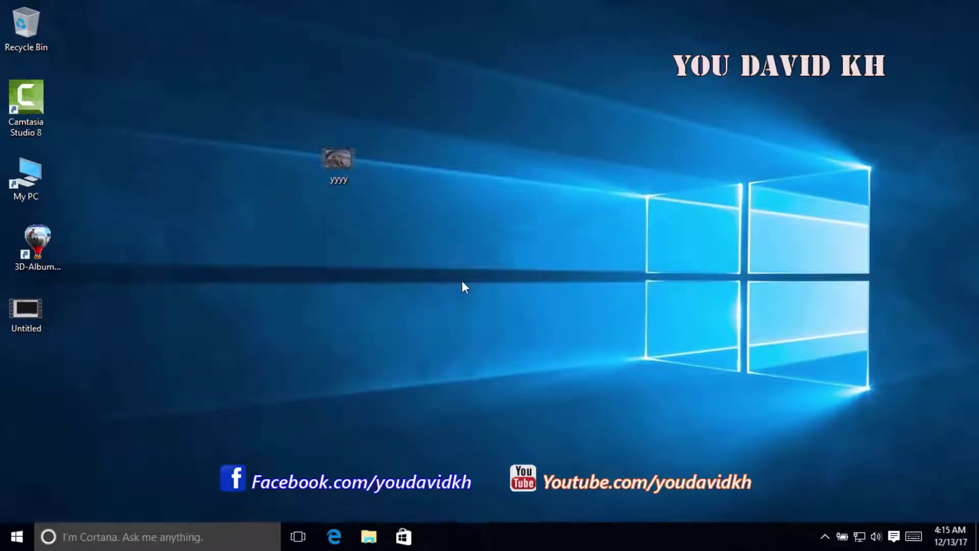